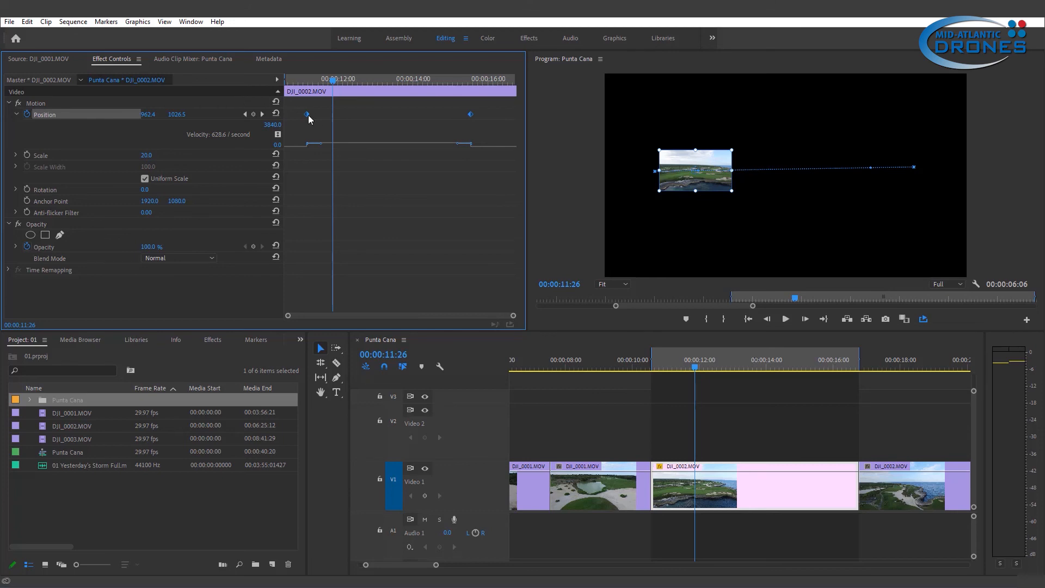
- Set both Position keyframes to Bezier temporal interpolation and reposition the clip to about 1758, 1808 at the first keyframe and 1781, 451 at the second
mouse_move(421, 202)
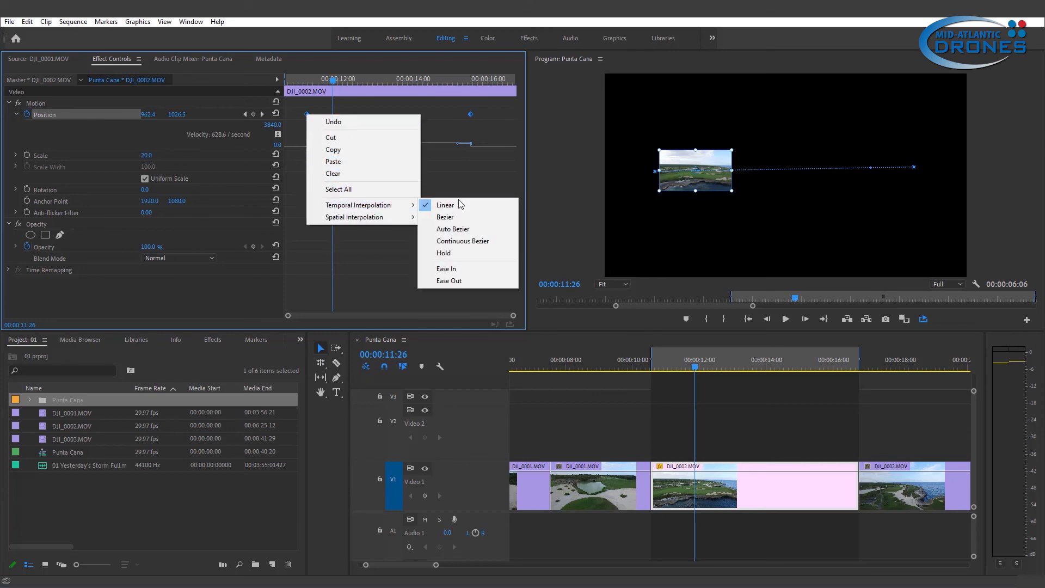
click(469, 217)
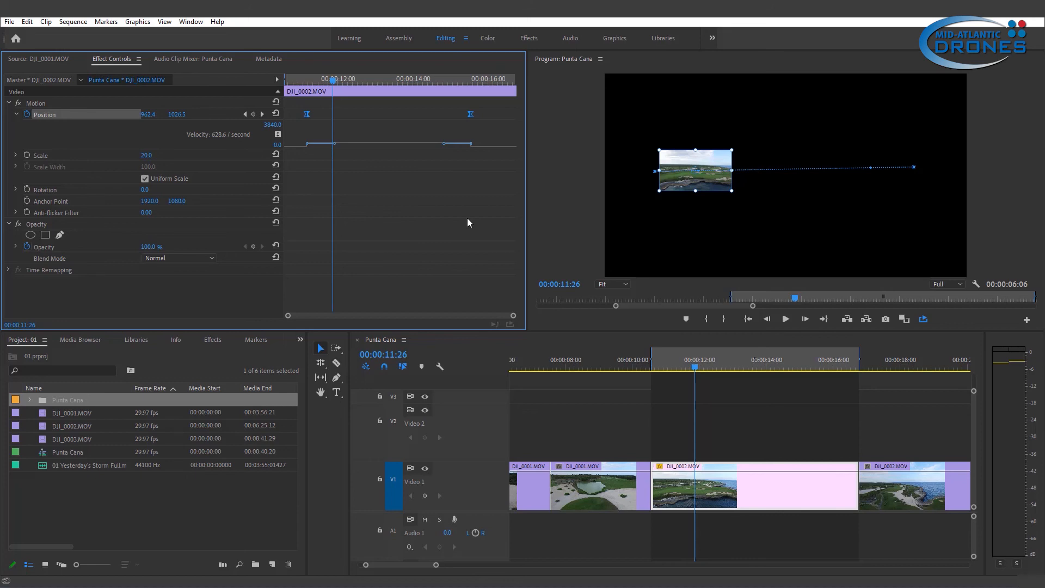
click(246, 115)
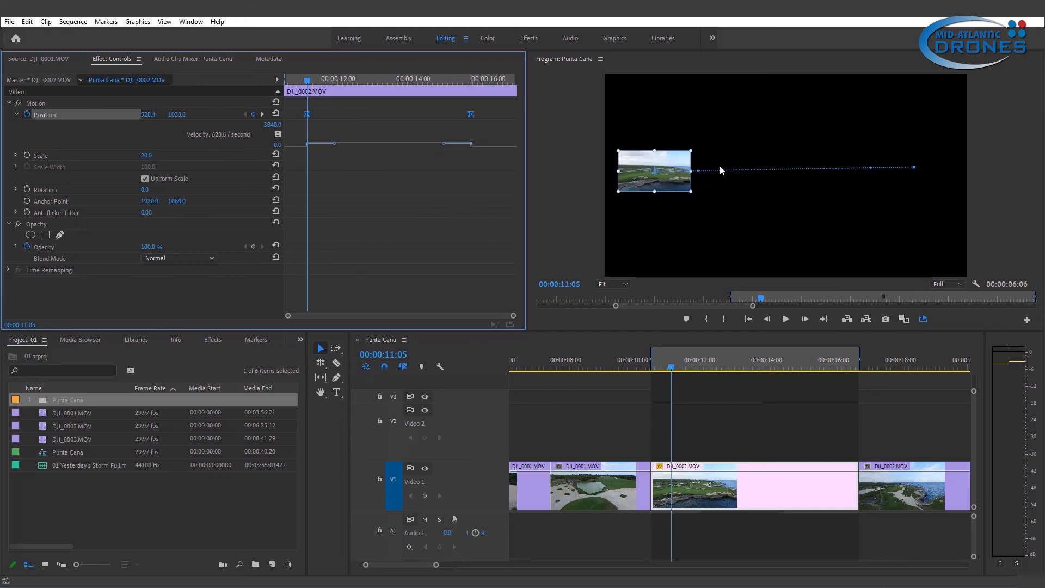
drag(674, 179, 791, 253)
click(262, 114)
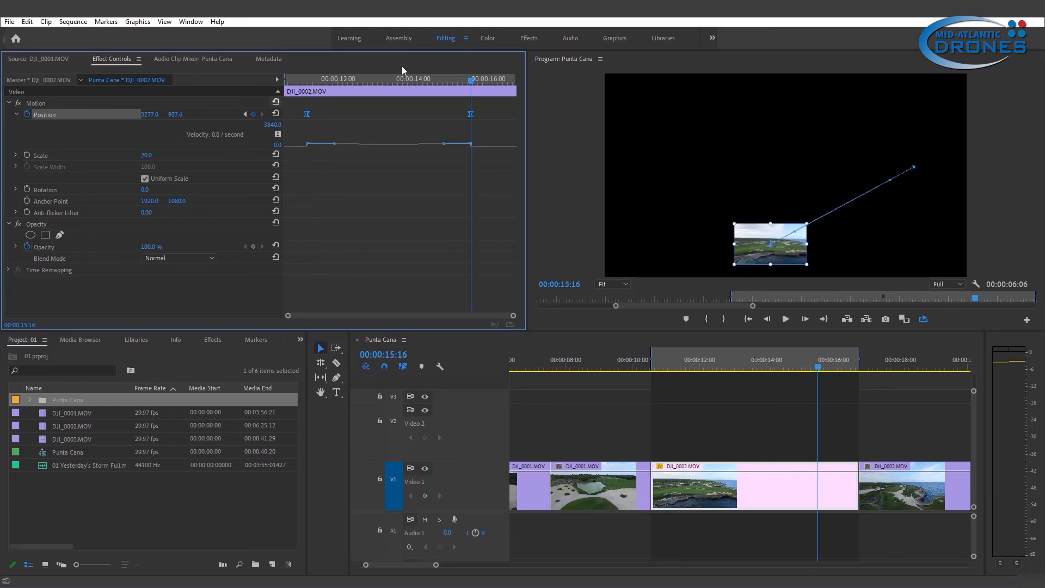
drag(896, 157, 754, 107)
click(488, 104)
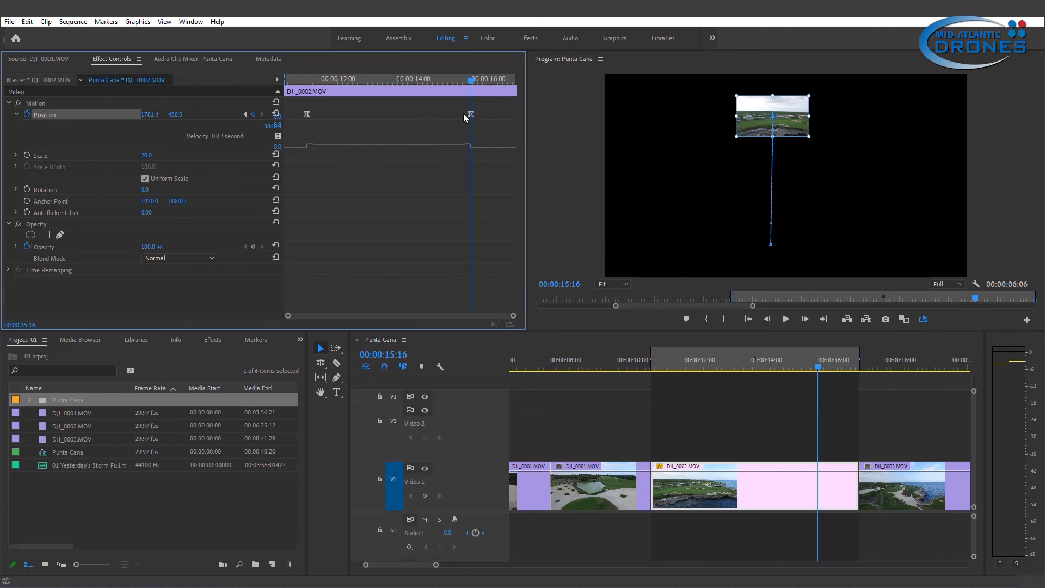
- Move the second Position keyframe close behind the first, to about 00:00:11:16, and play back the faster upward movement
drag(472, 116, 322, 117)
click(299, 80)
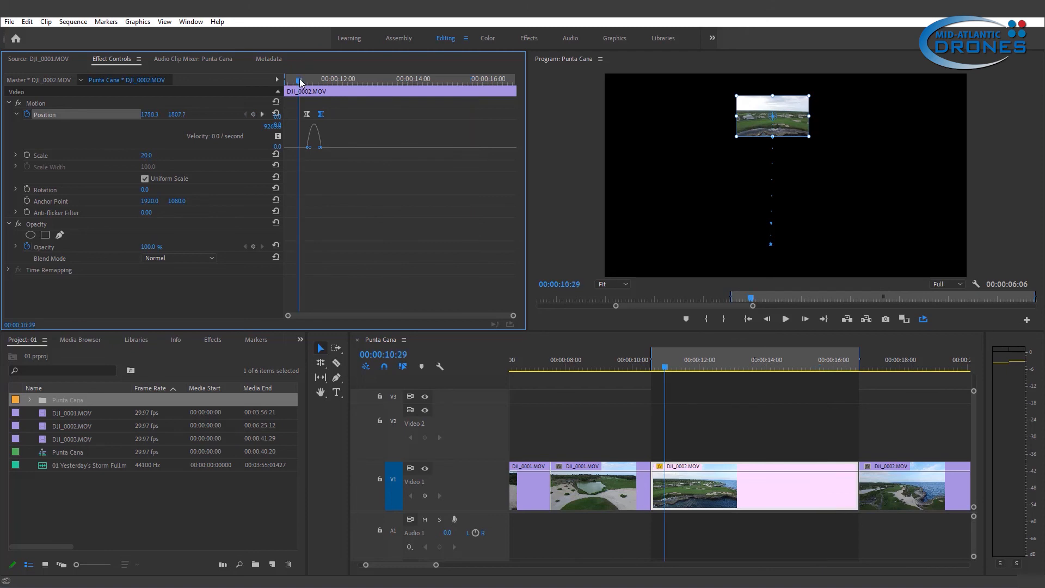
key(space)
key(space)
click(295, 79)
key(space)
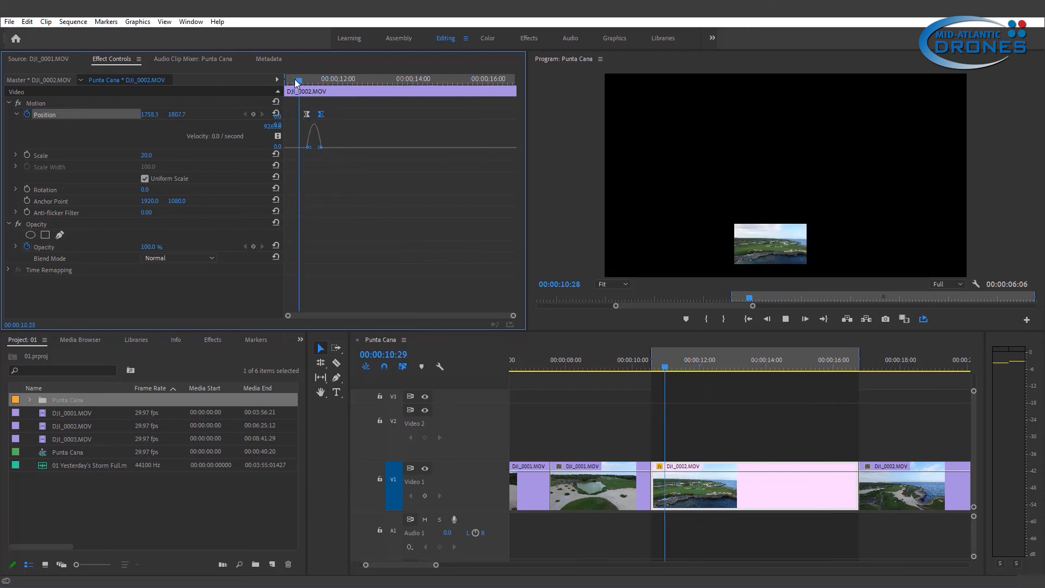
key(space)
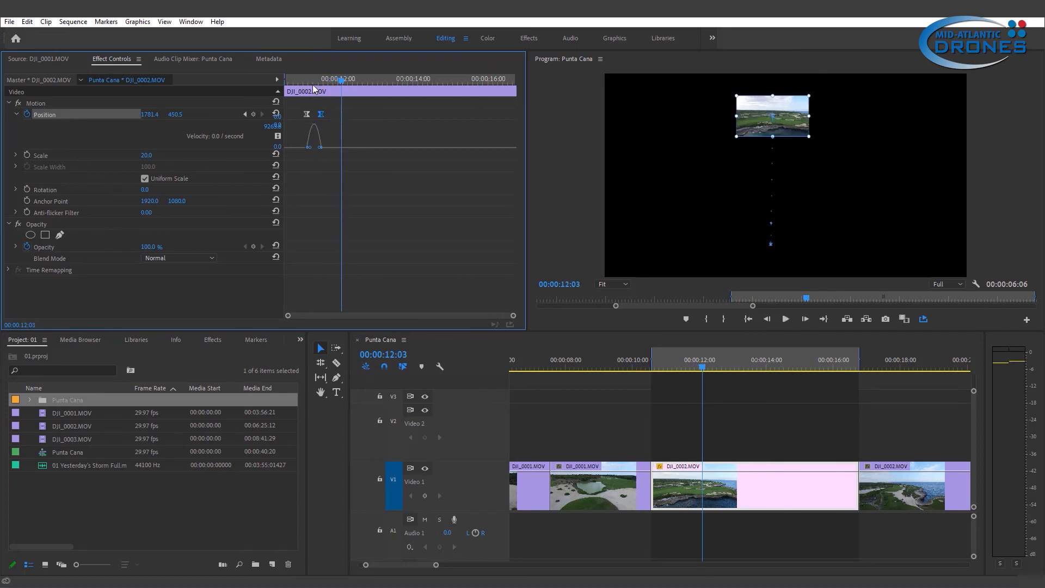
- Copy the first Position keyframe to 00:00:11:27 so the clip returns to its low starting point, and play back the movement
click(315, 85)
drag(513, 316, 407, 317)
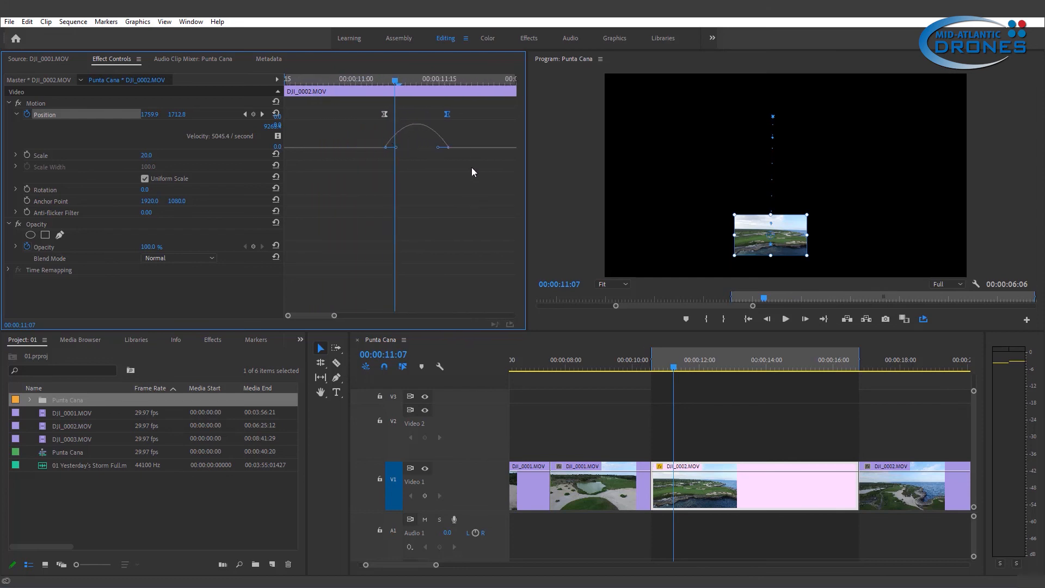
drag(403, 87, 496, 90)
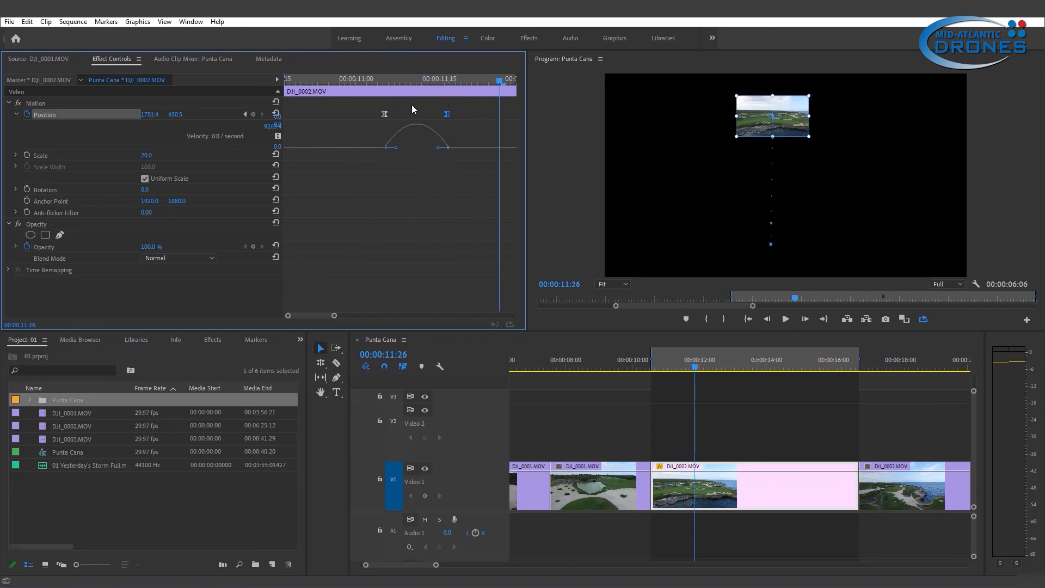
click(385, 115)
drag(502, 87, 517, 90)
key(ctrl+v)
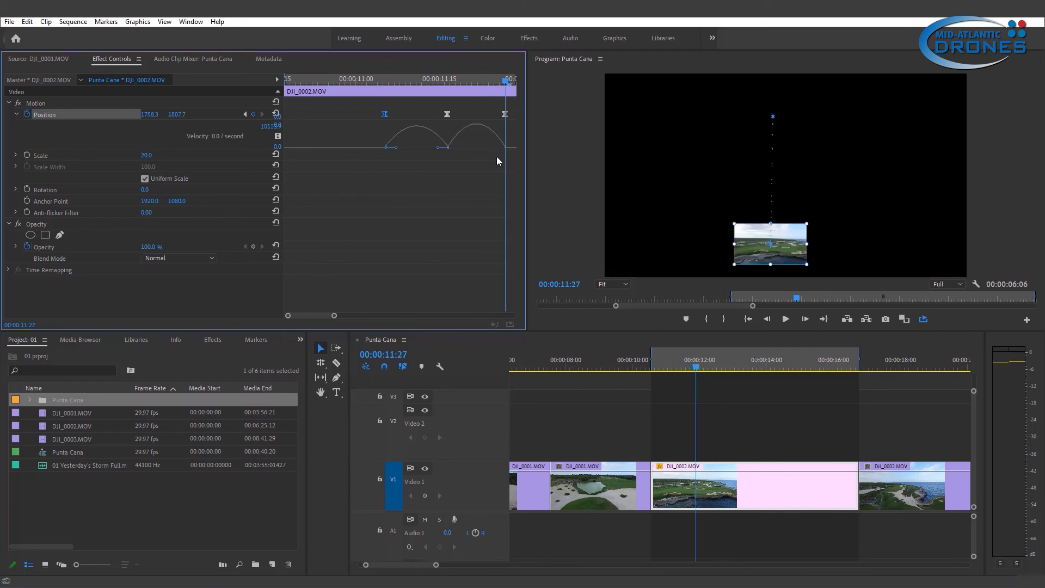
click(382, 80)
key(space)
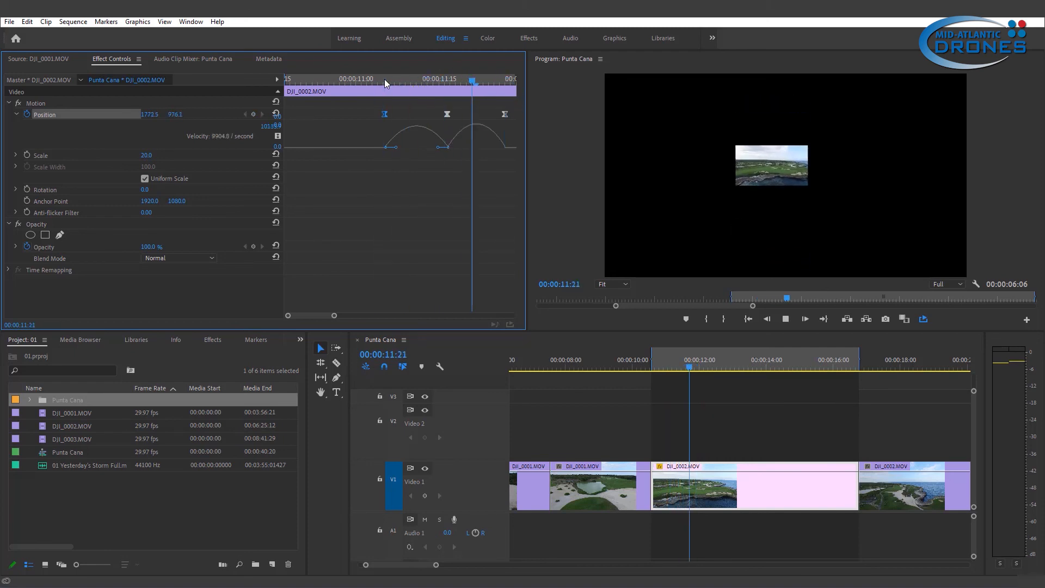
key(space)
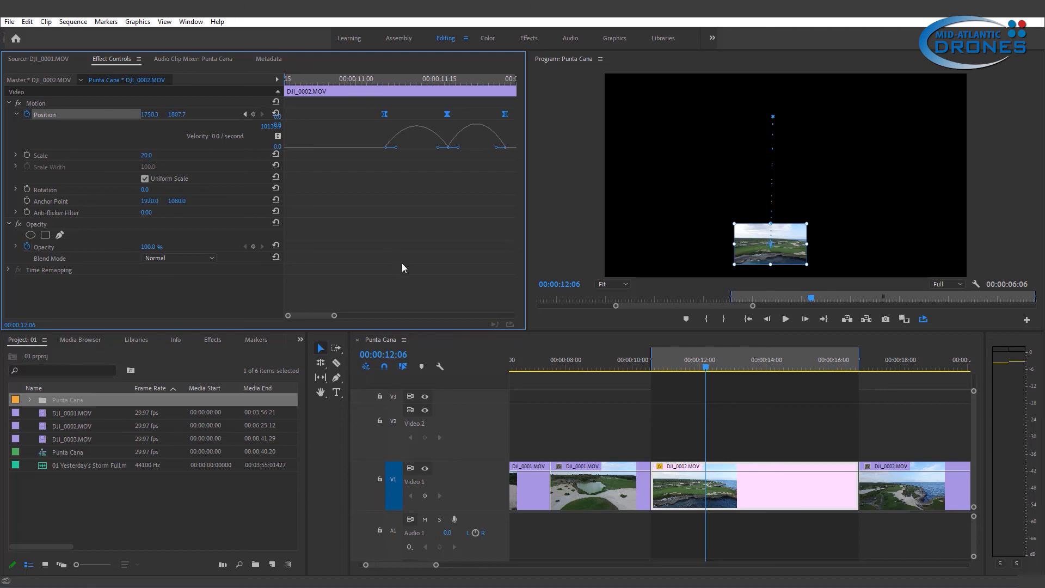
- Move the three Position keyframes to the clip's start, paste two repeats of them with the last starting at 00:00:12:13, and preview the bounces
drag(335, 316, 434, 323)
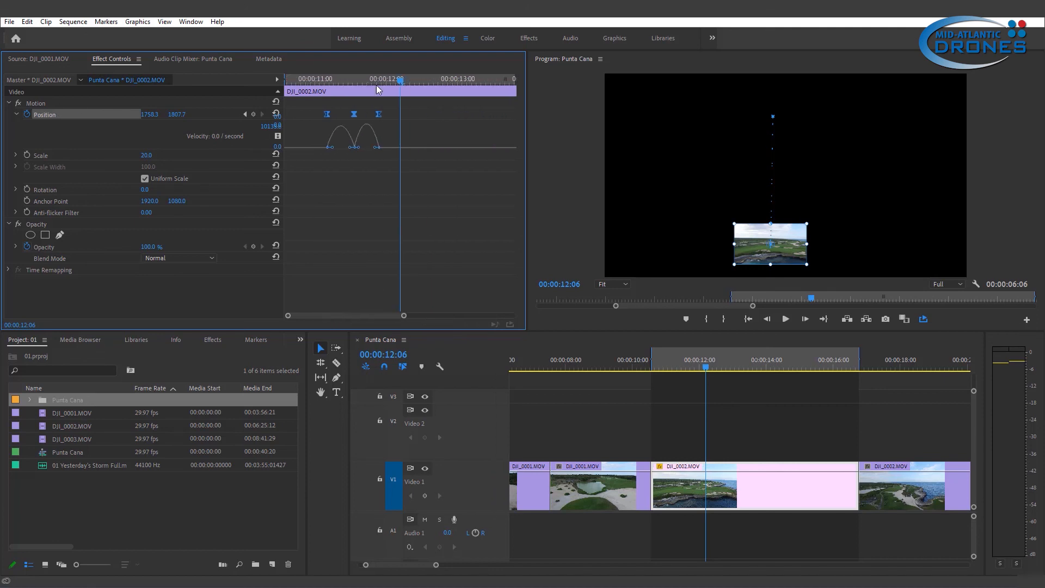
click(398, 78)
drag(316, 103, 405, 142)
drag(327, 115, 282, 117)
drag(344, 80, 417, 80)
key(ctrl+v)
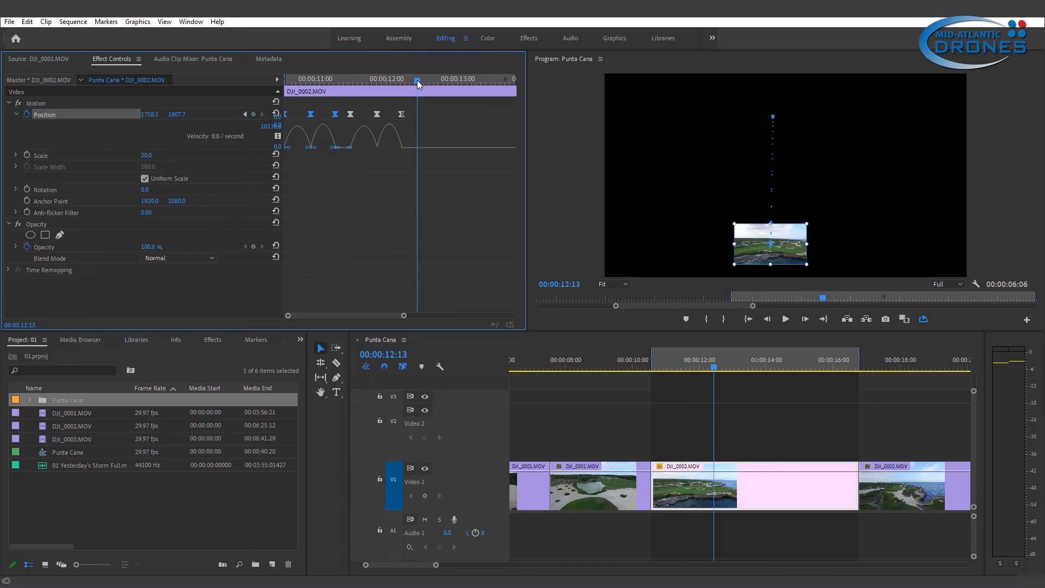
key(ctrl+v)
click(303, 78)
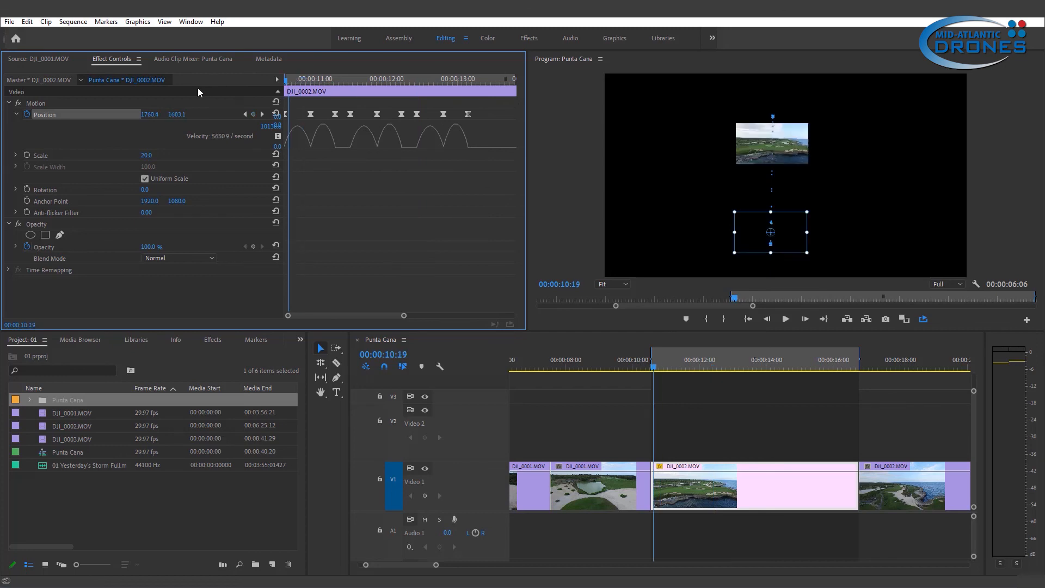
key(space)
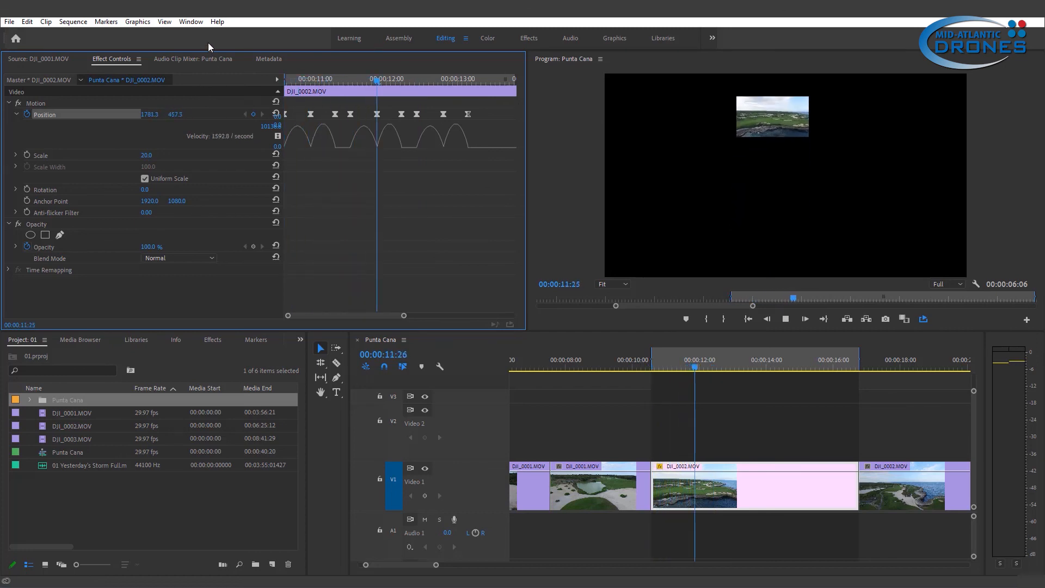
key(space)
click(303, 78)
key(Up)
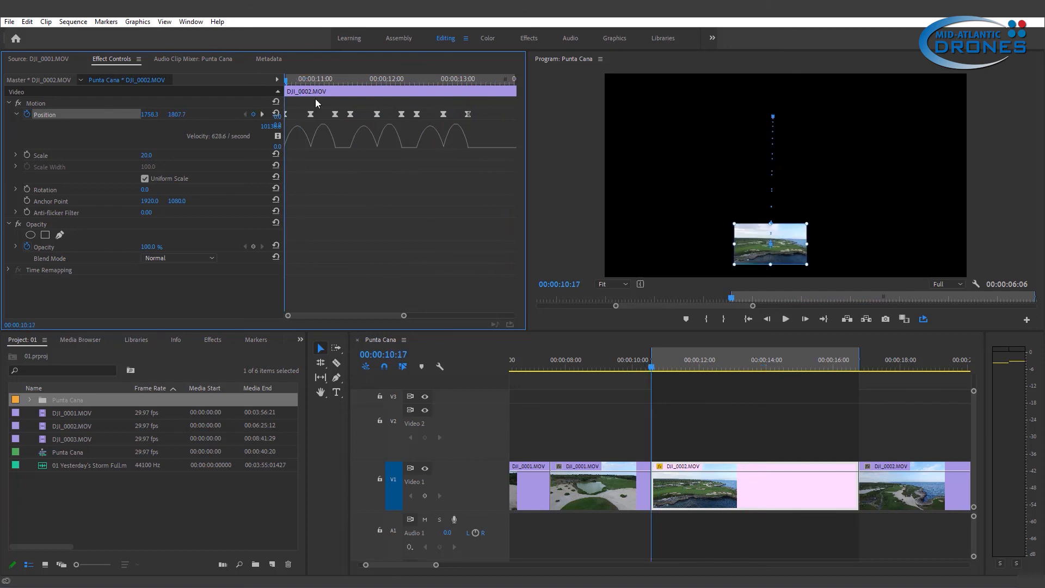
- Delete the duplicate low-position keyframes between the bounces and close the gaps between the remaining Position keyframes
drag(285, 77, 341, 78)
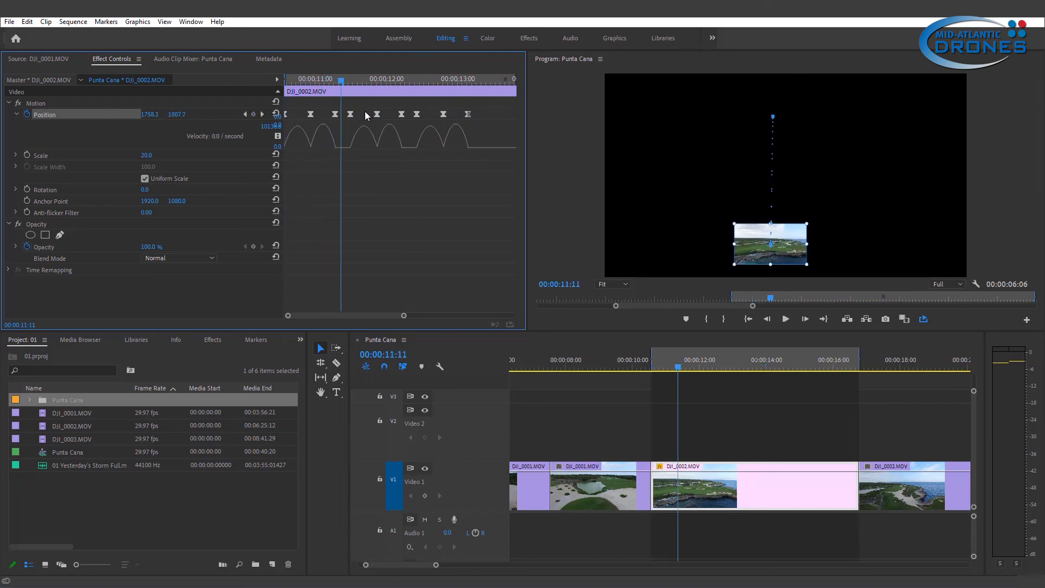
click(349, 115)
key(Delete)
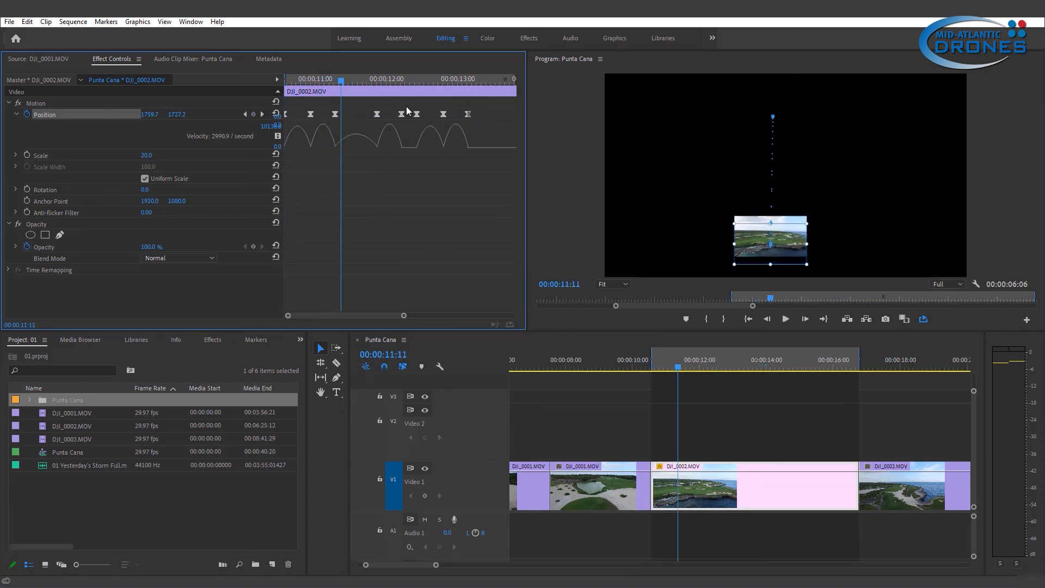
drag(377, 114, 433, 115)
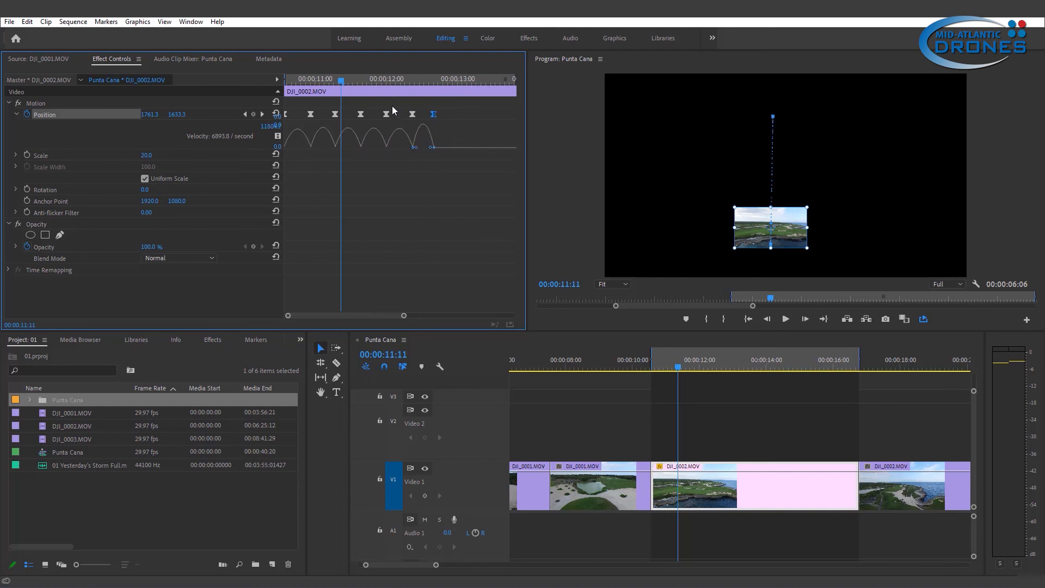
- Paste a copy of the last two Position keyframes at 00:00:12:26, adjust the pasted pair to even out the spacing, and preview the bounces
drag(409, 102, 455, 121)
click(449, 79)
key(ctrl+v)
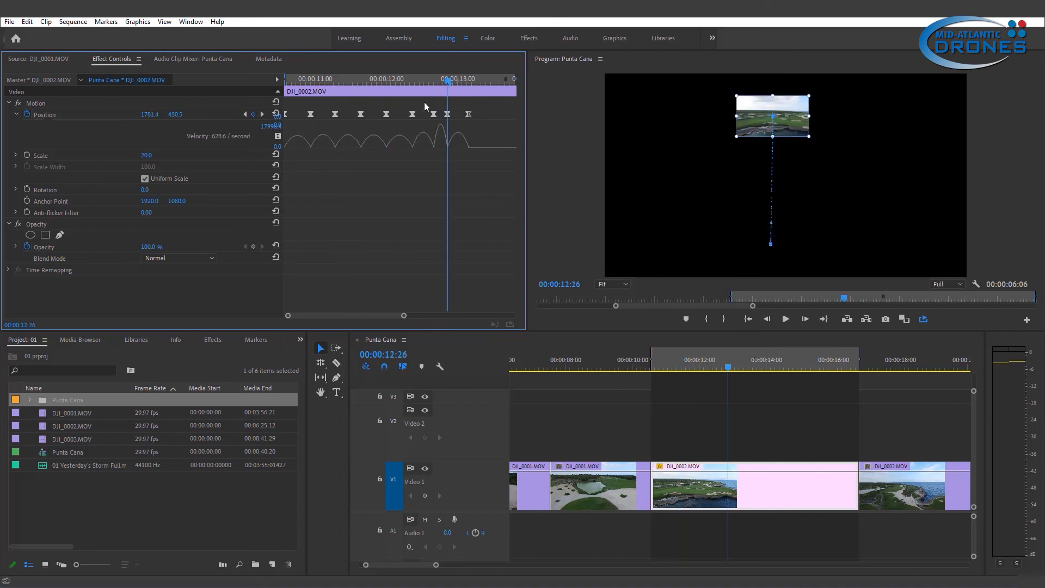
drag(449, 115, 456, 116)
drag(308, 82, 301, 82)
key(space)
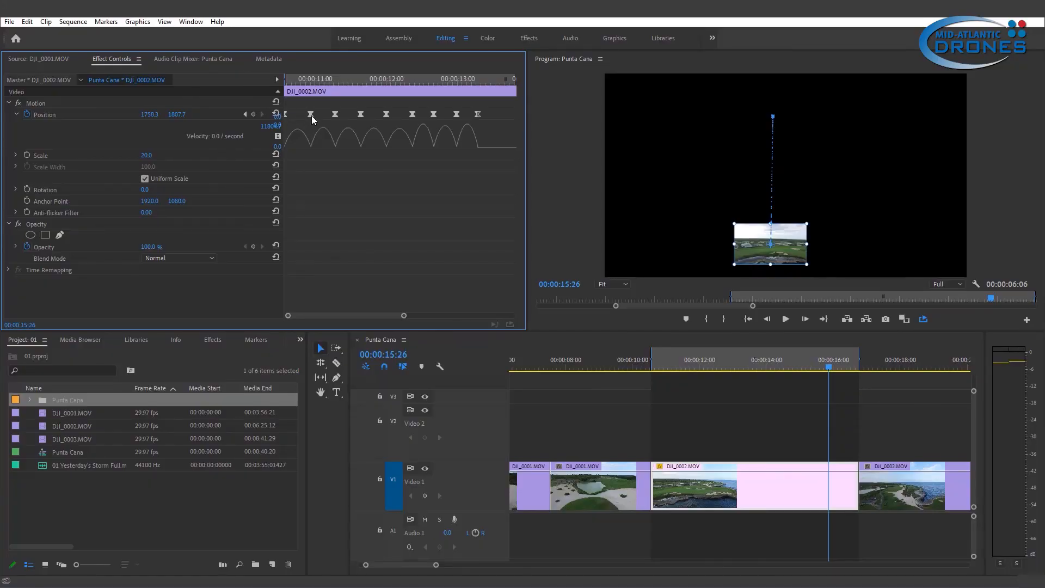
- Raise the outgoing velocity of the first Position keyframe at the clip's start and play back the change
mouse_move(293, 81)
mouse_down()
mouse_move(280, 81)
mouse_move(312, 80)
mouse_move(283, 76)
mouse_up()
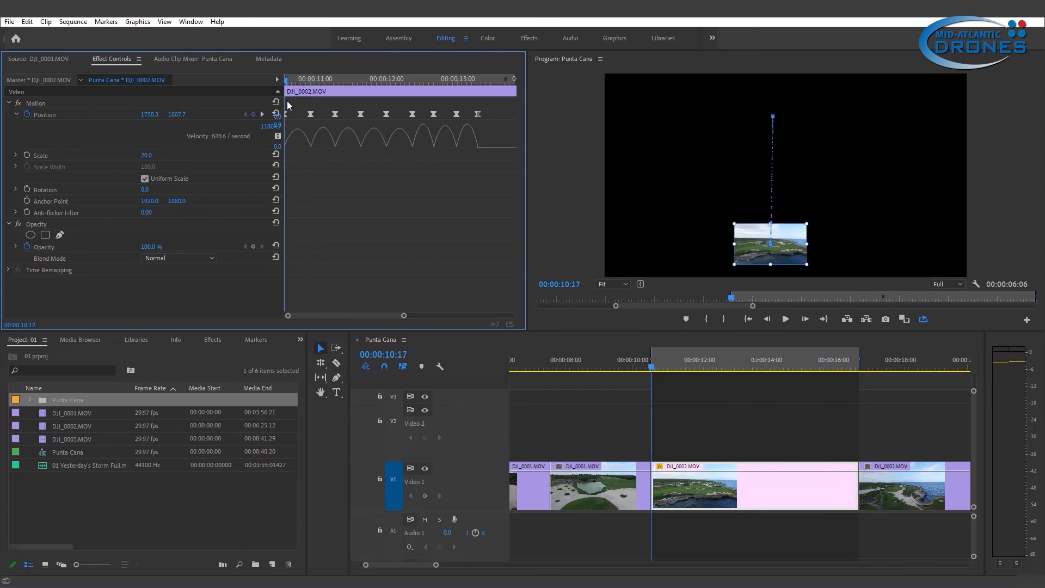
drag(289, 149, 291, 101)
key(space)
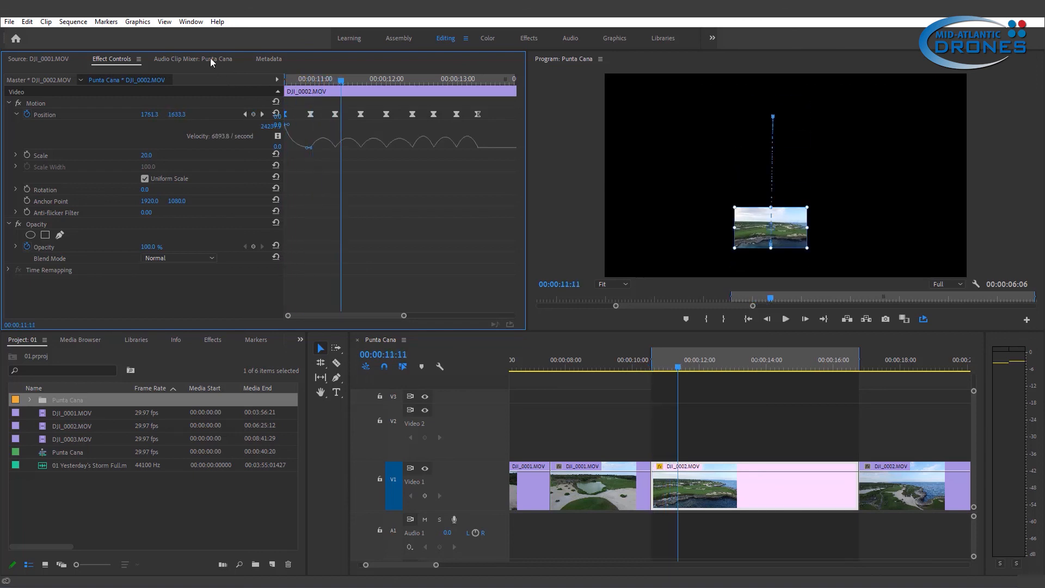
- Raise the incoming velocity of the third Position keyframe, where the clip first falls back to its low point
click(309, 79)
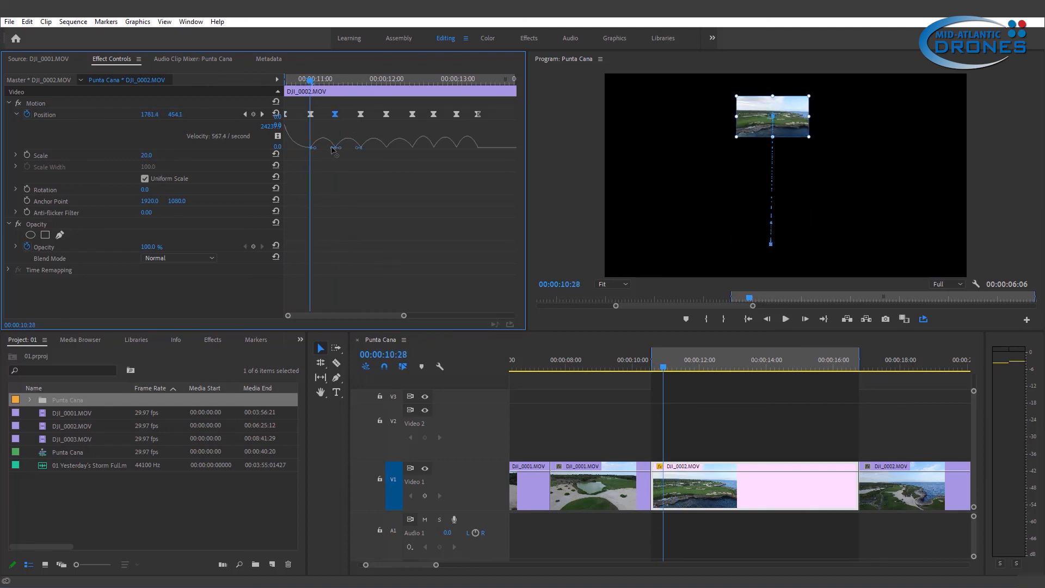
drag(333, 149, 330, 109)
drag(404, 318, 310, 318)
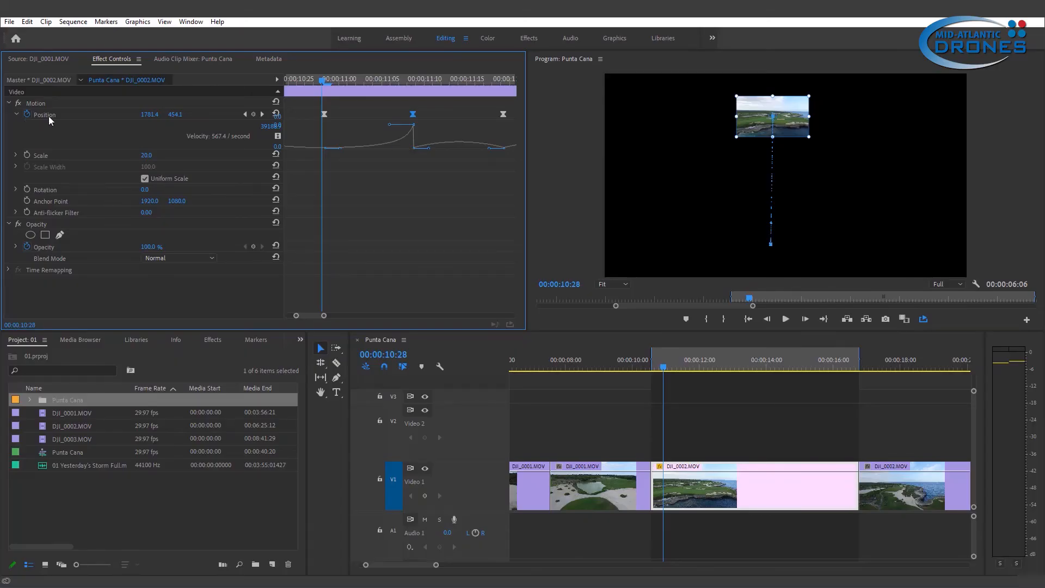
- Select all Position keyframes and set their temporal interpolation to Continuous Bezier
click(45, 115)
right_click(415, 118)
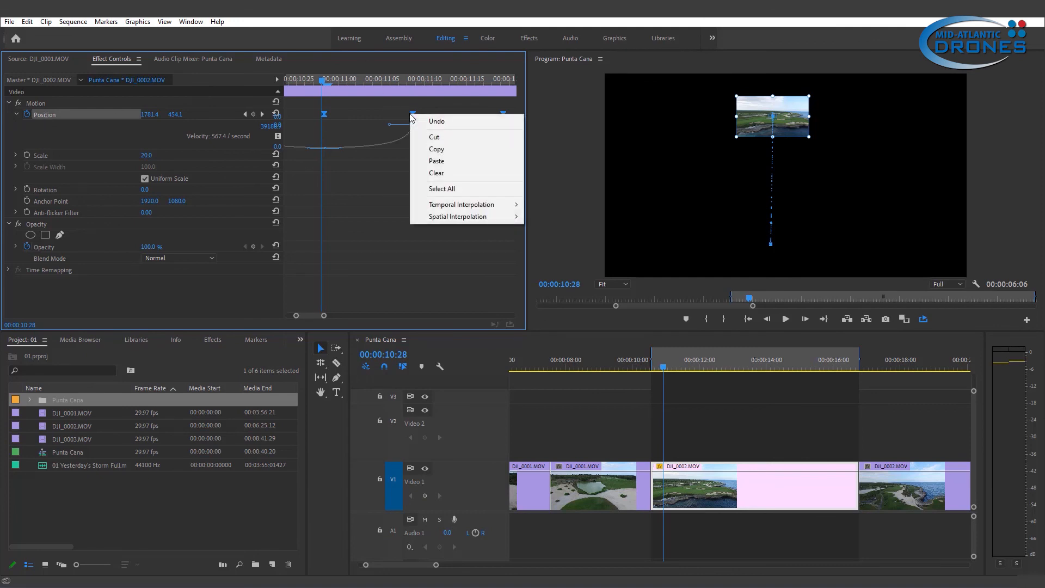
mouse_move(509, 205)
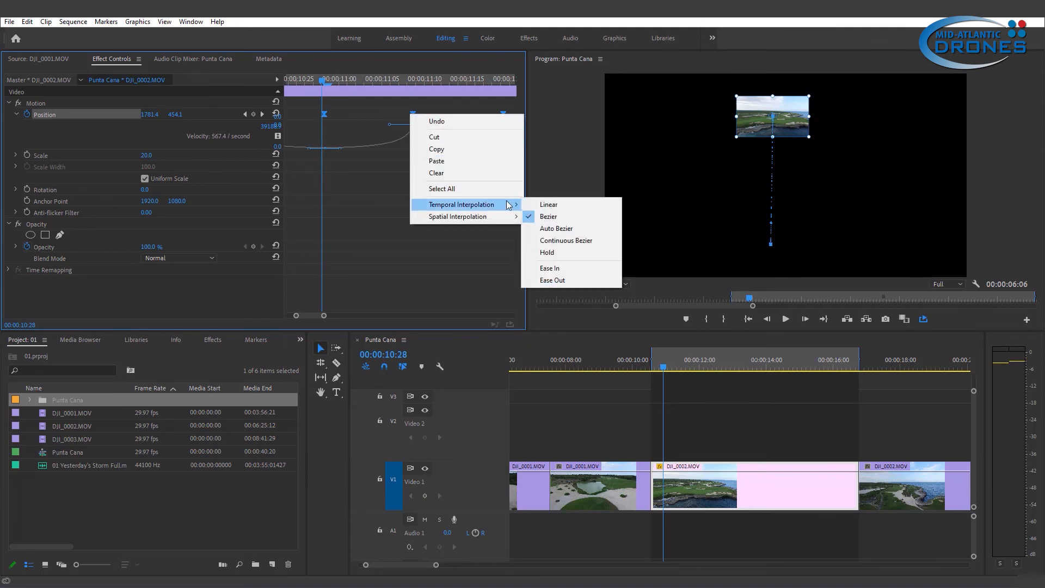
click(606, 240)
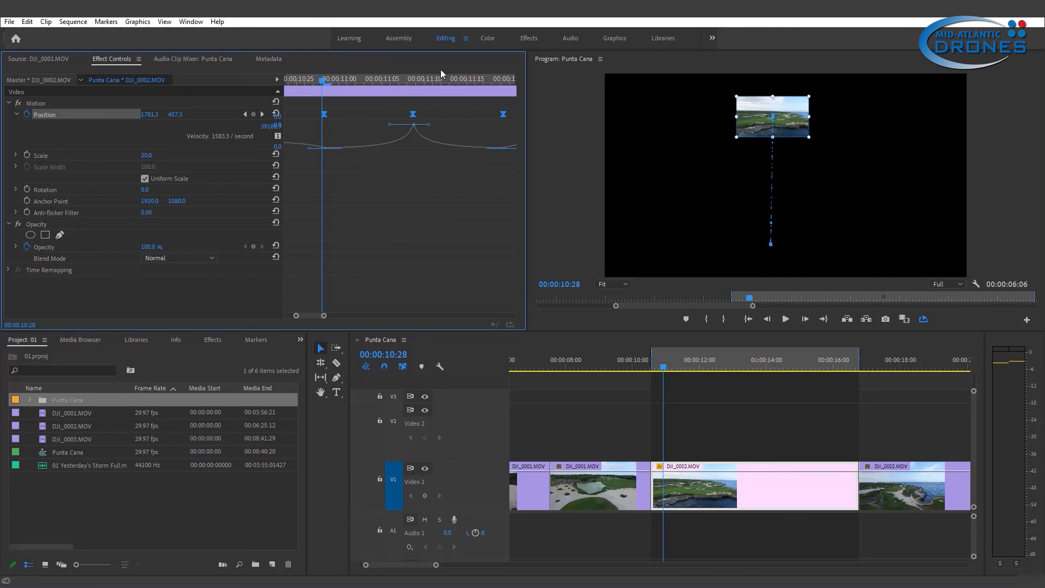
- Raise the velocity peaks at the first and remaining low-position keyframes to sharpen each bounce, and play back the animation
drag(325, 319, 424, 317)
click(294, 166)
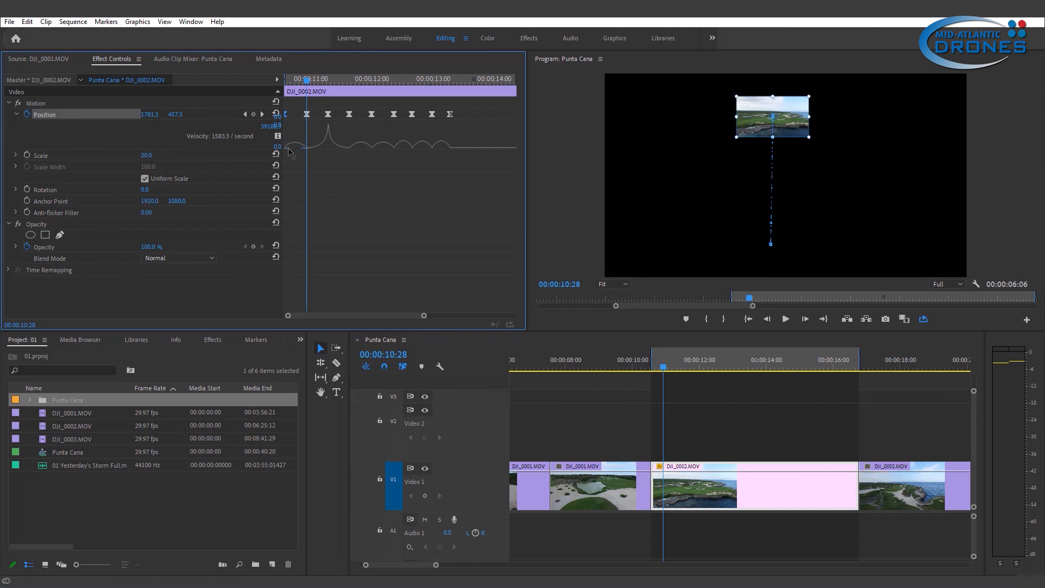
click(286, 114)
drag(289, 151, 289, 117)
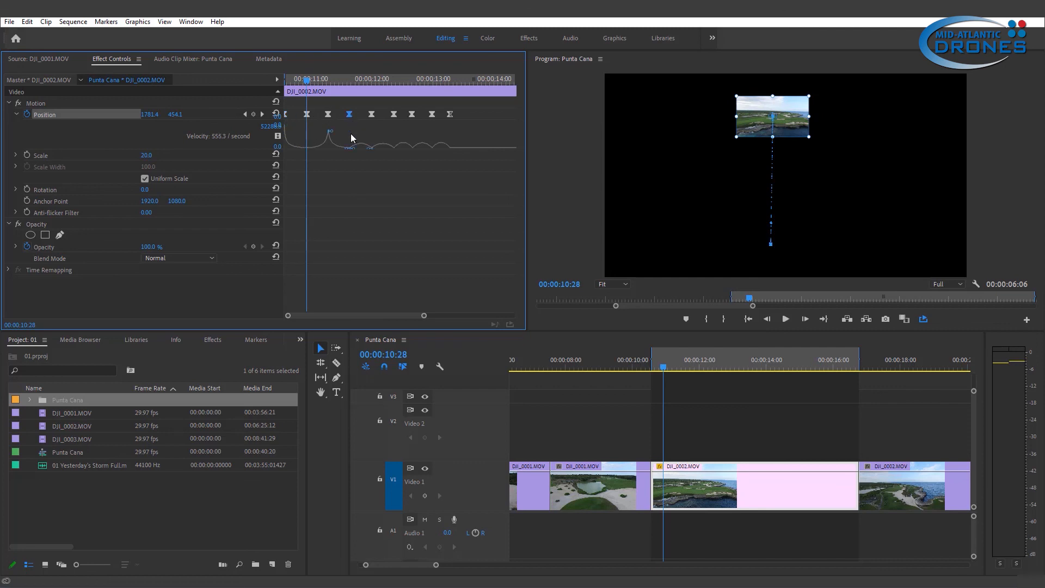
click(372, 116)
drag(375, 147, 374, 120)
drag(417, 150, 419, 124)
drag(448, 151, 446, 138)
key(space)
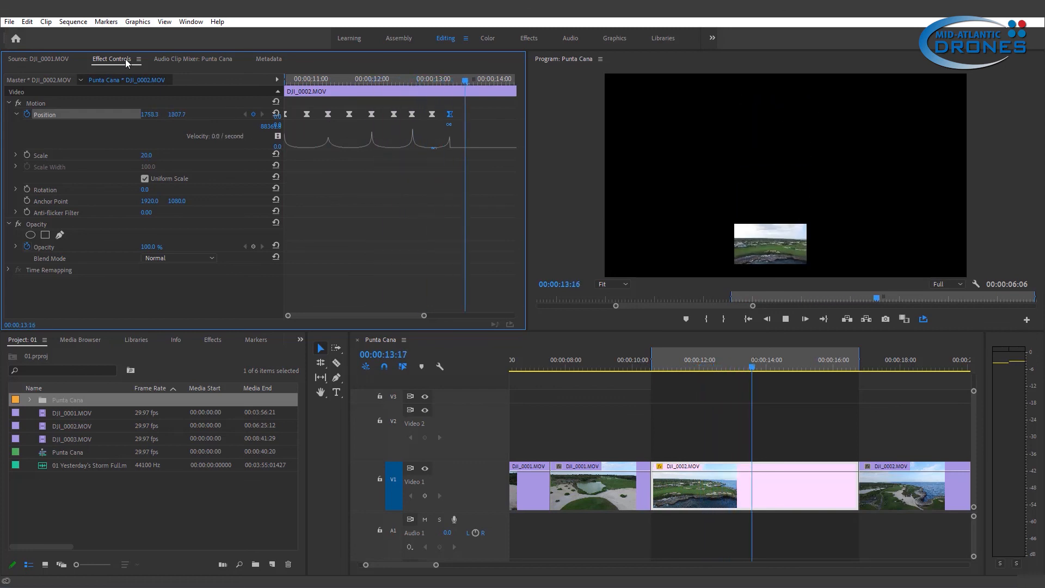
key(space)
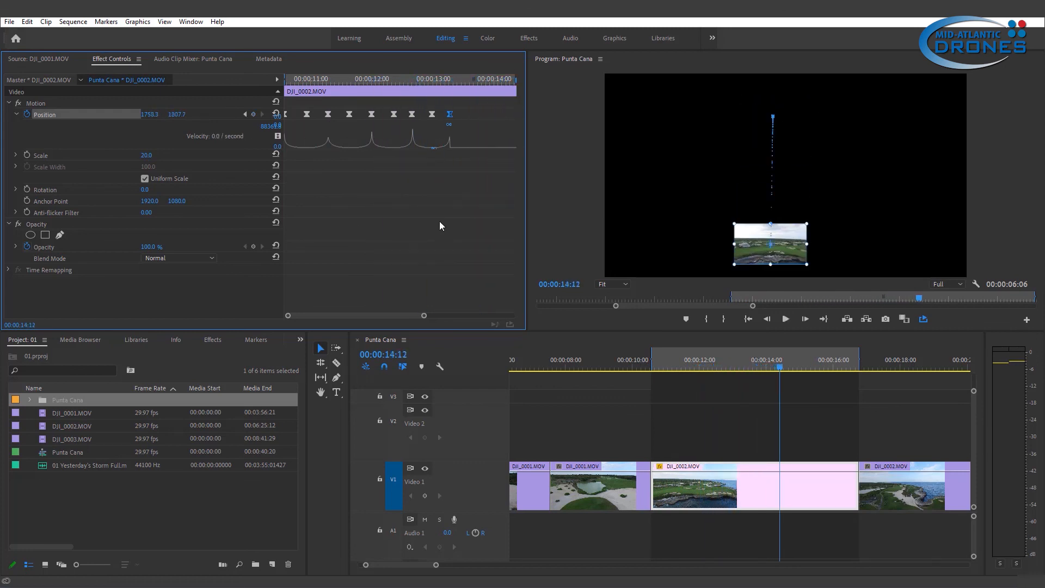
- Spread the Position keyframes farther apart, starting shortly after the clip's start and ending at about 00:00:14:03, and play back from 00:00:10:20
drag(450, 114, 500, 114)
drag(433, 114, 477, 114)
drag(412, 115, 459, 114)
drag(392, 114, 414, 115)
drag(350, 112, 300, 116)
click(290, 79)
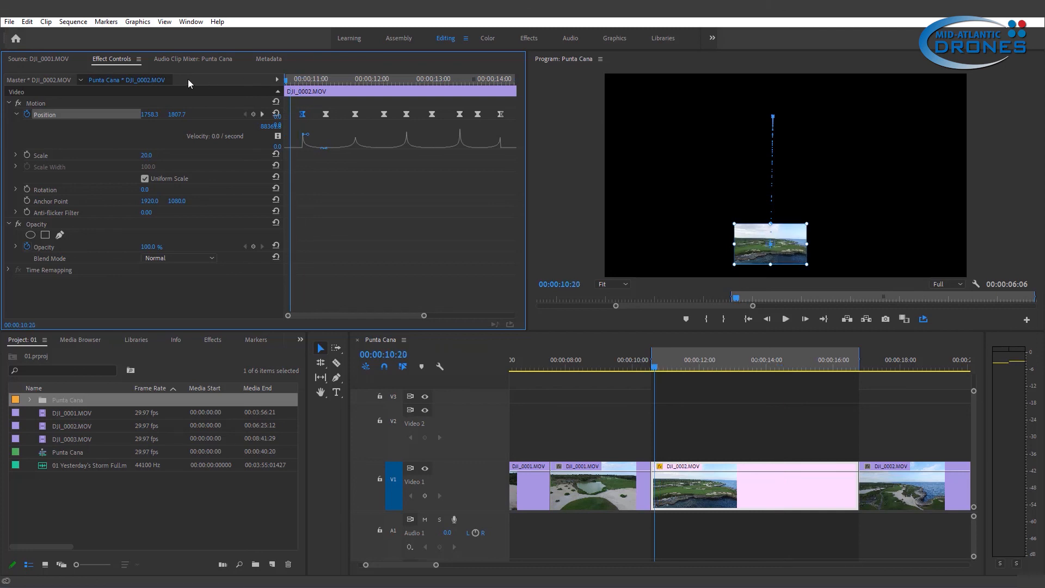
key(space)
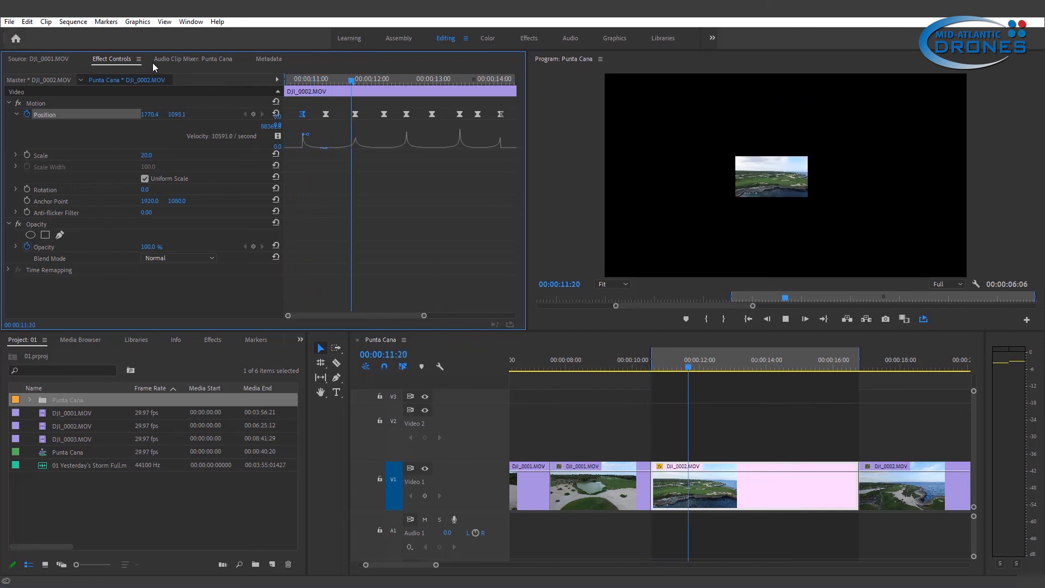